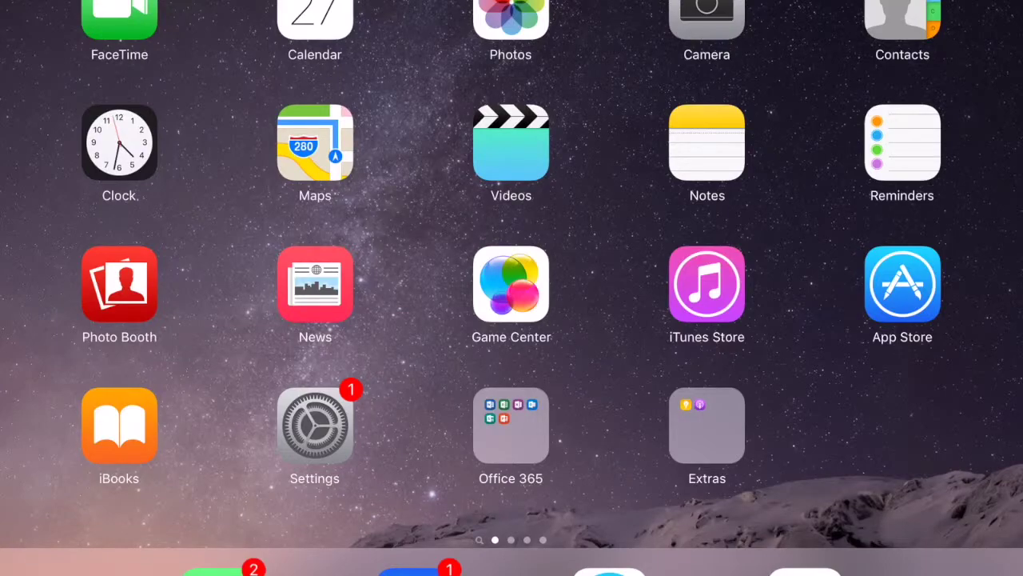
# Open Settings and go to the iCloud pane listing app sync, Backup and Find My iPad
pyautogui.click(315, 425)
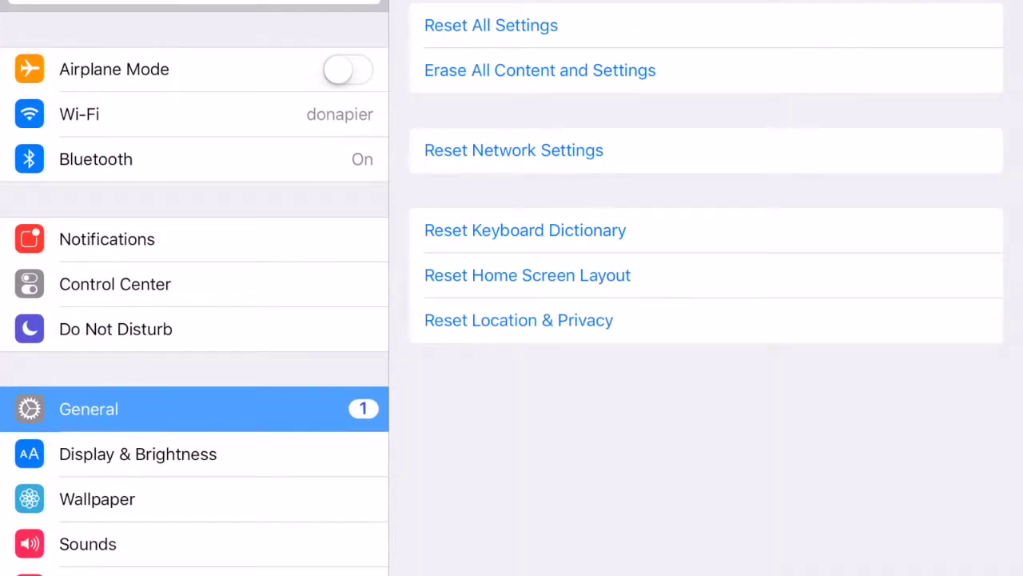
pyautogui.scroll(-5, 194, 319)
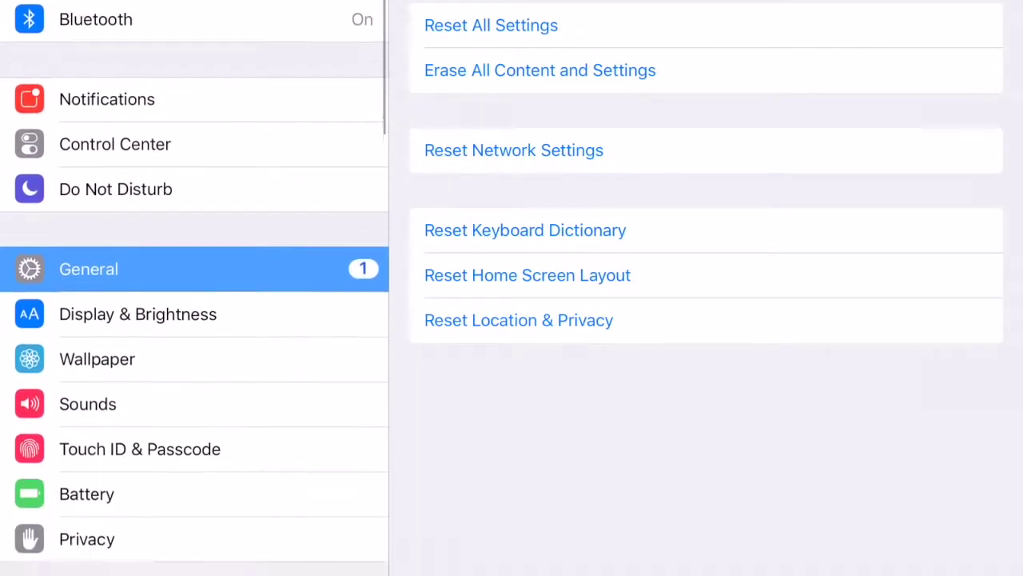
pyautogui.click(194, 508)
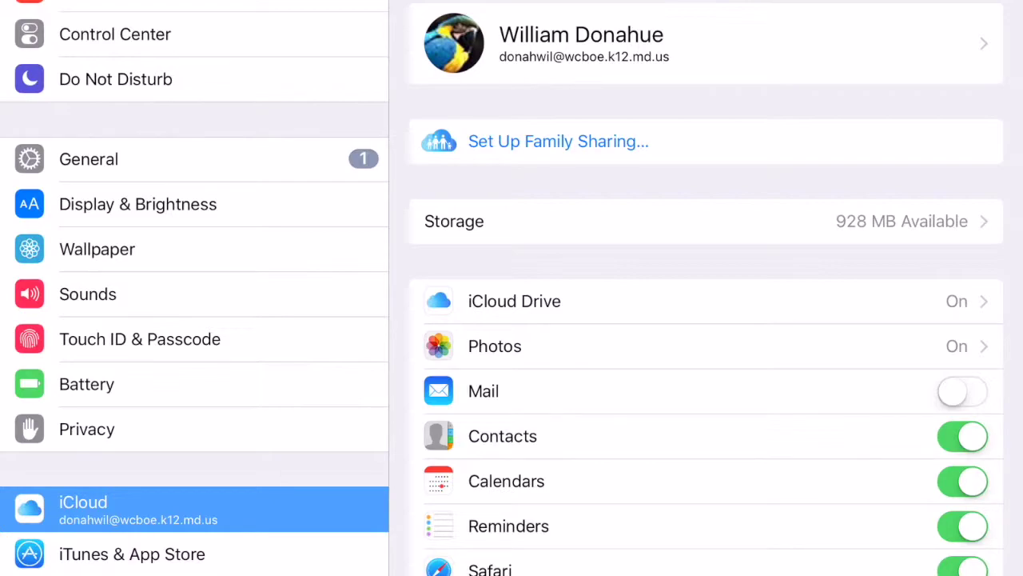
pyautogui.scroll(-5, 707, 319)
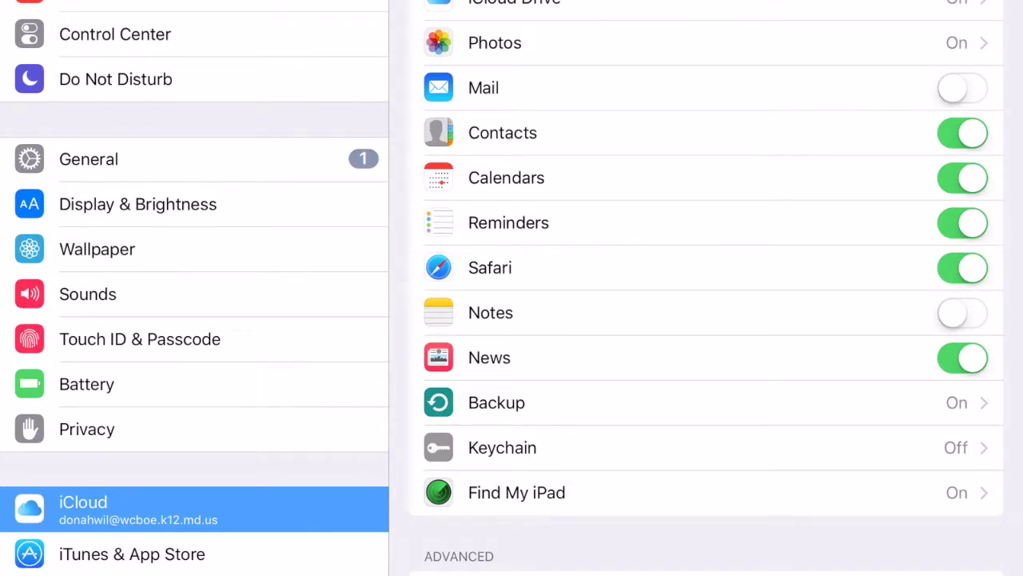
pyautogui.click(497, 403)
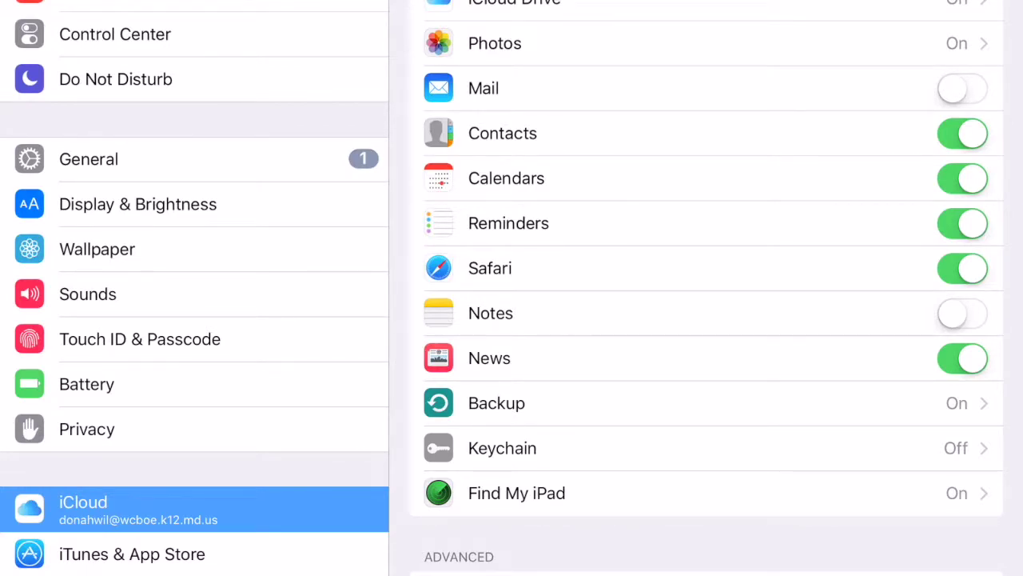
pyautogui.scroll(-2, 707, 288)
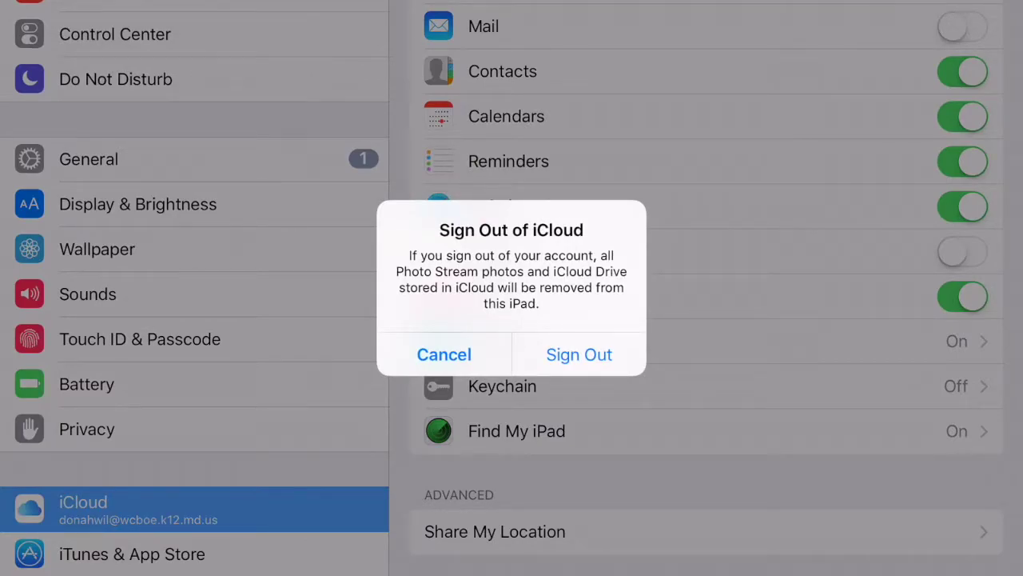
# Confirm the iCloud sign-out and choose Delete from My iPad for its data
pyautogui.click(579, 354)
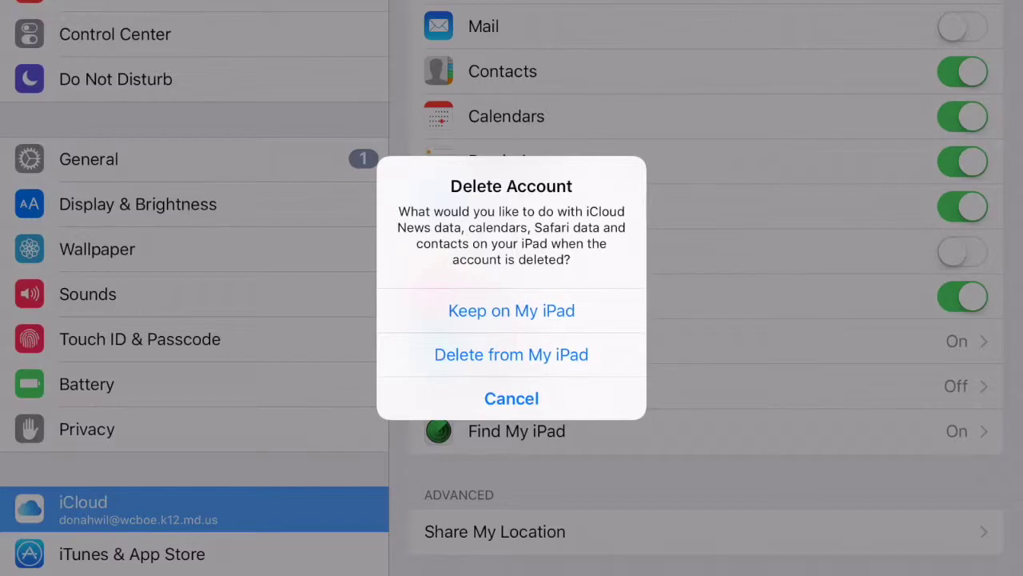
pyautogui.click(511, 354)
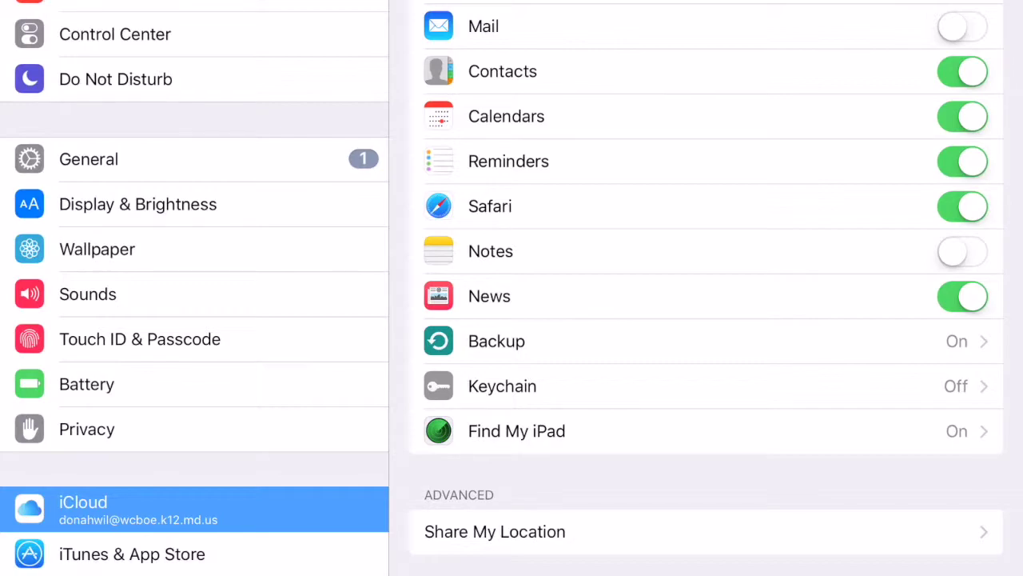
pyautogui.scroll(3, 707, 288)
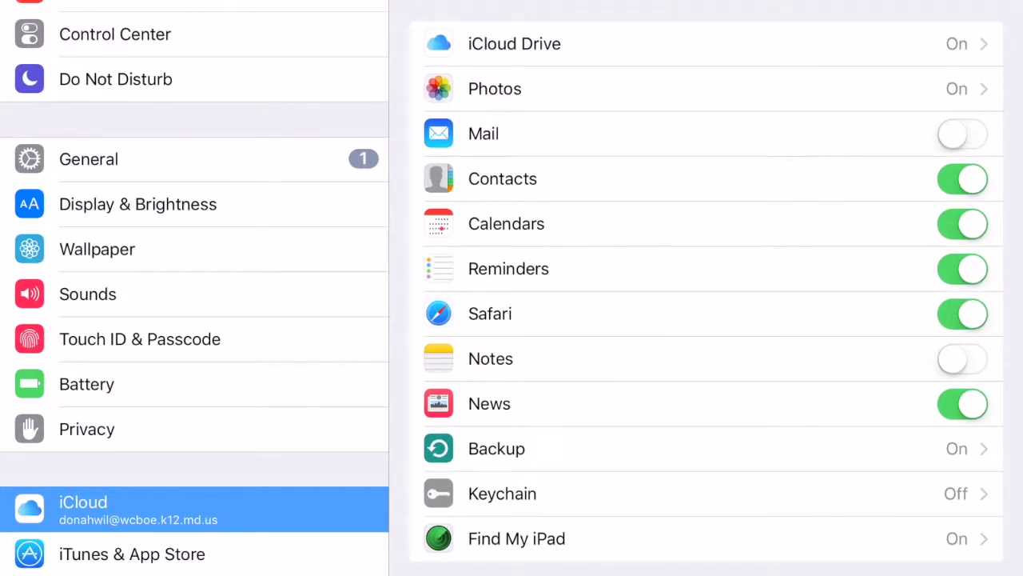
# Go to General > Reset to show Reset All Settings and Erase All Content and Settings
pyautogui.click(88, 159)
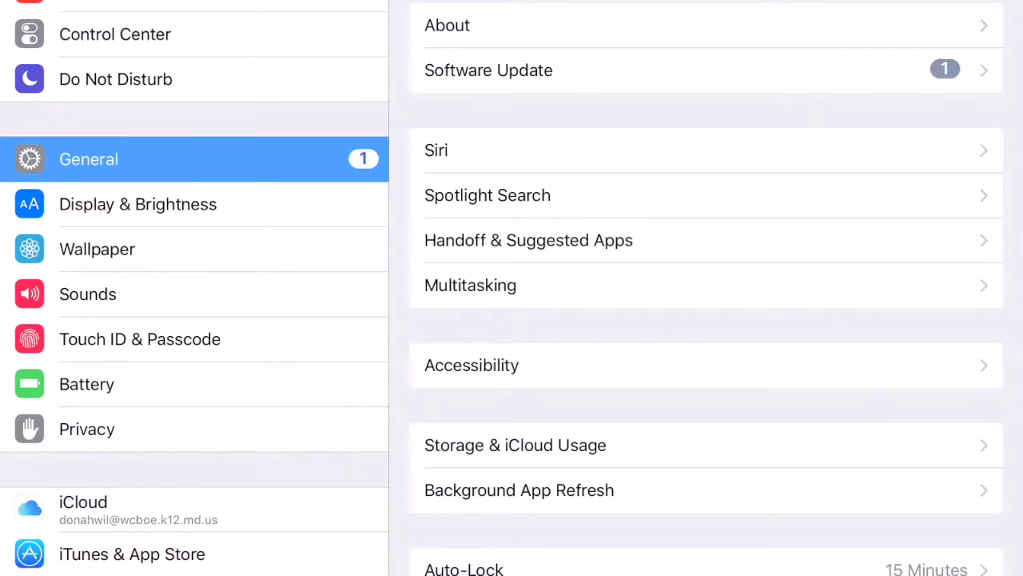
pyautogui.scroll(-6, 707, 288)
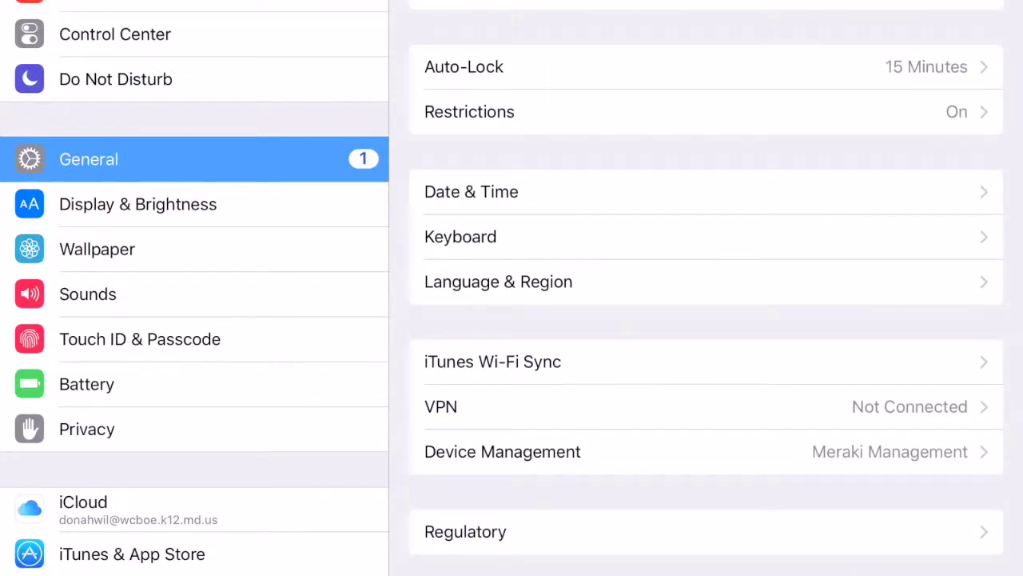
pyautogui.click(512, 568)
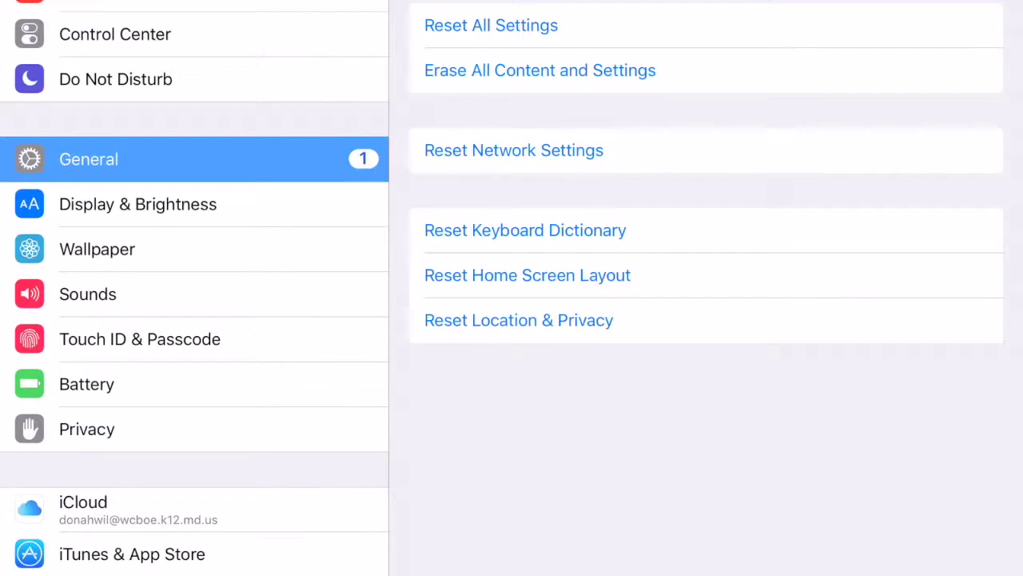
pyautogui.click(539, 70)
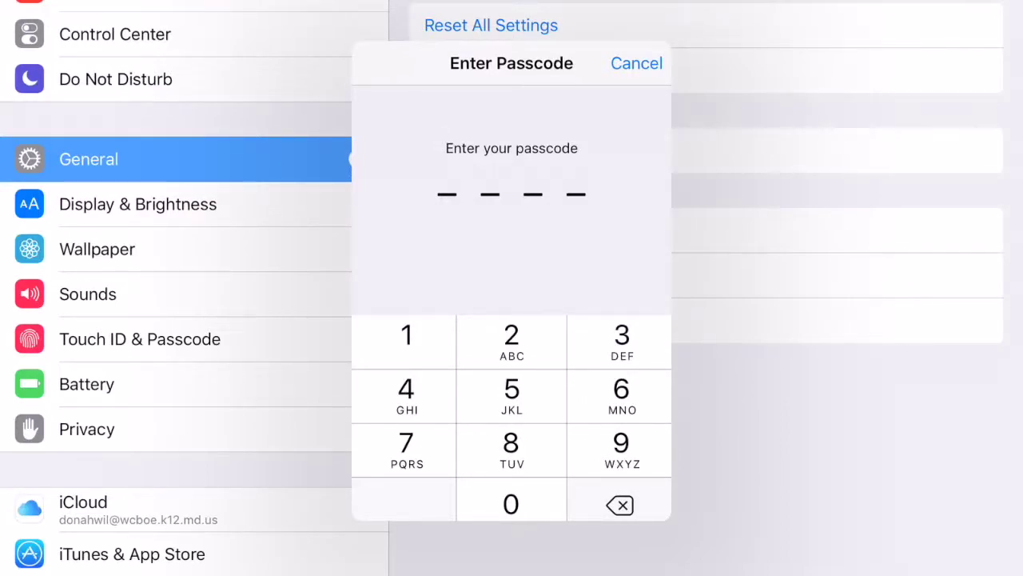
pyautogui.click(637, 63)
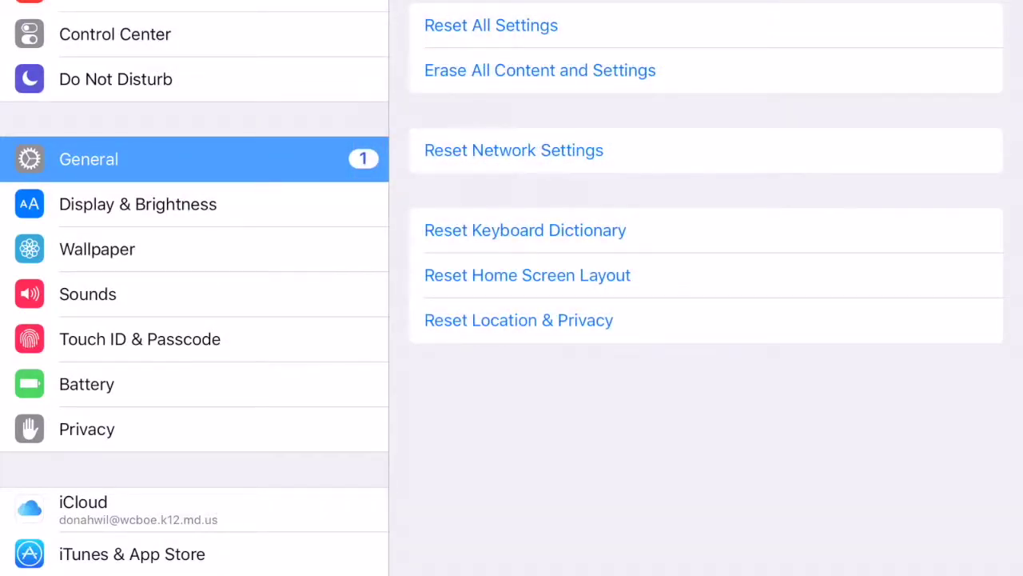